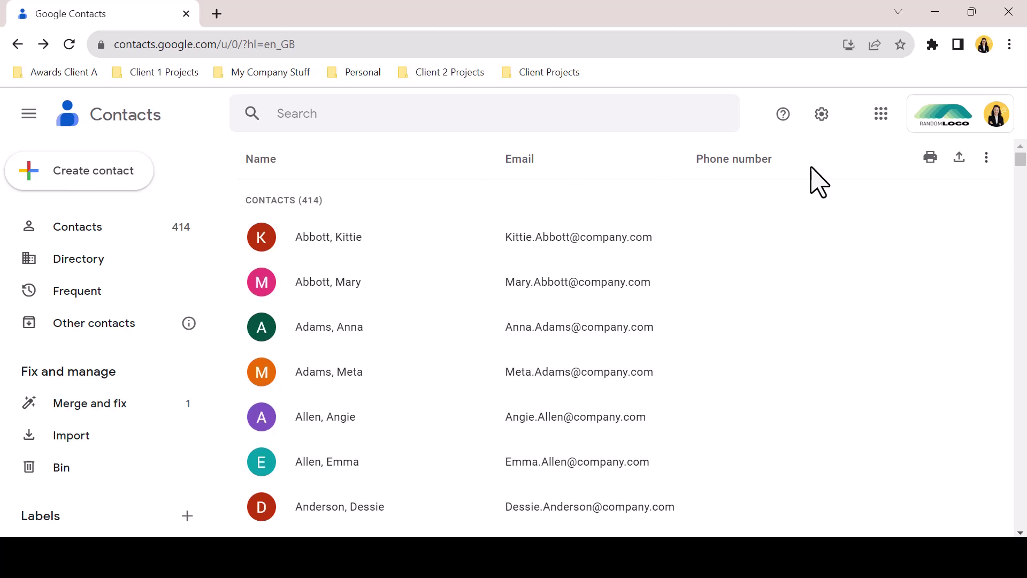
Start a delegate invitation from the contact settings and pick the colleague to invite
click(822, 115)
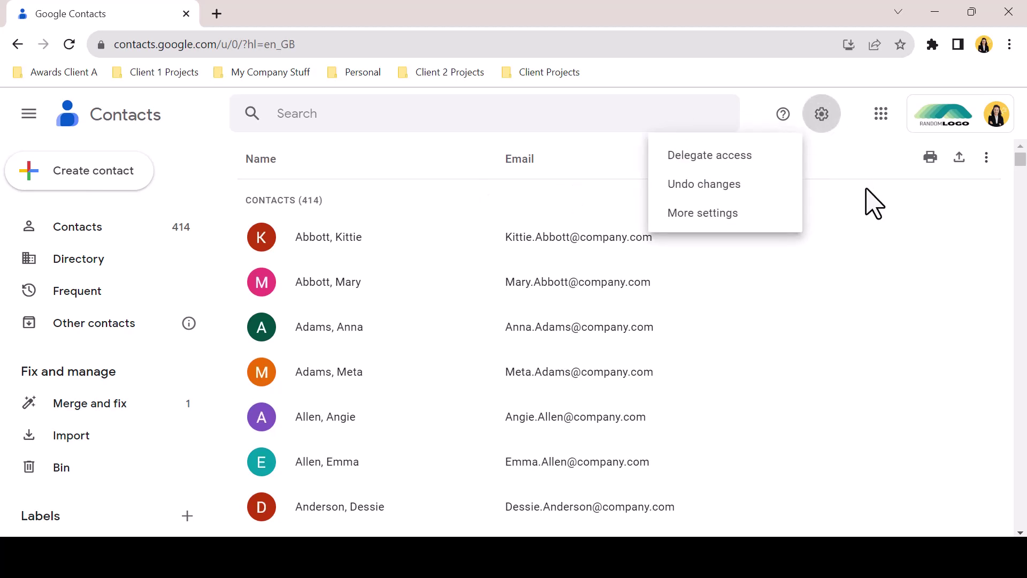
click(764, 161)
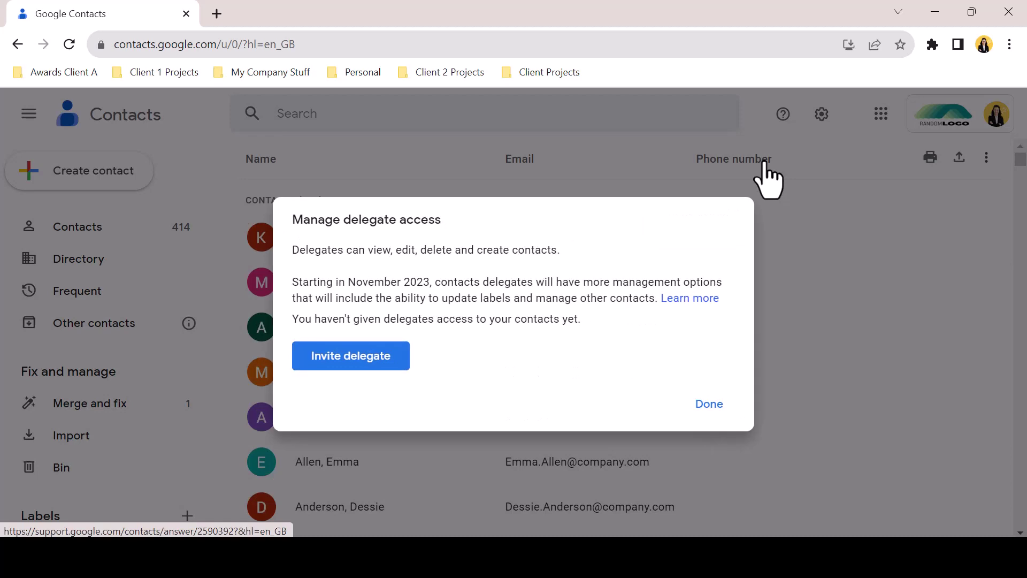
click(377, 365)
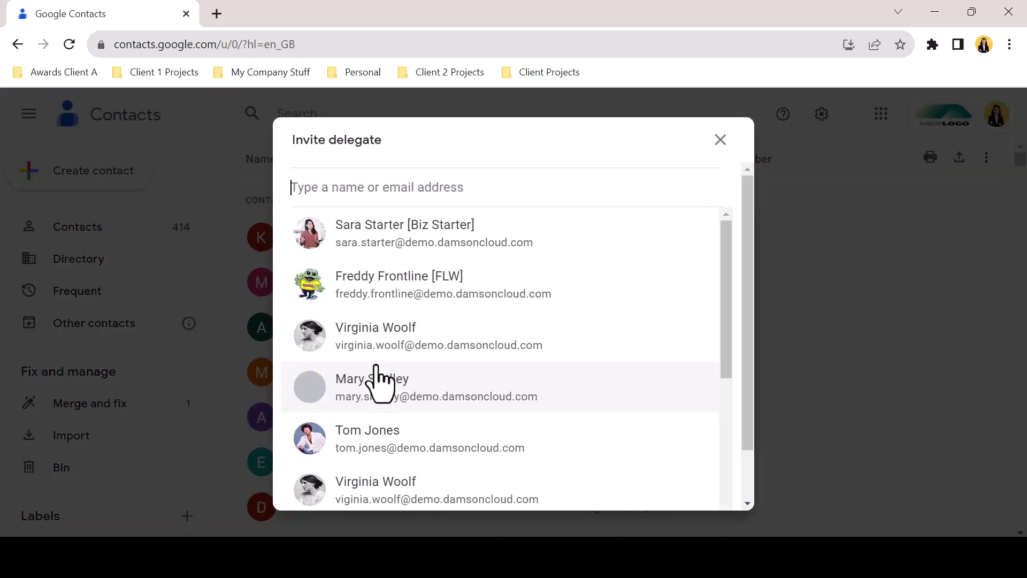
click(341, 237)
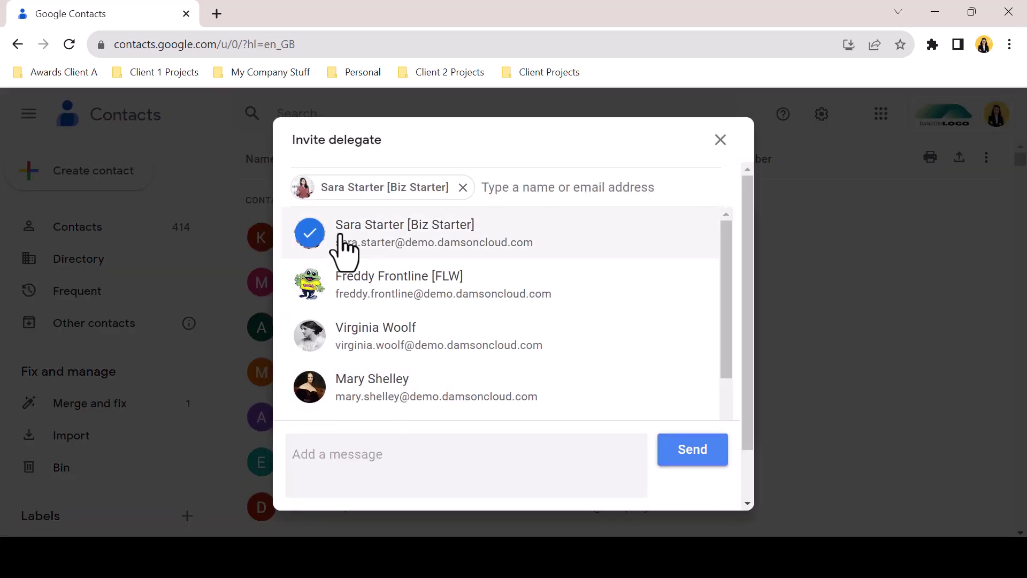
Add a short greeting message to the invitation, send it, and close the delegate overview
click(443, 457)
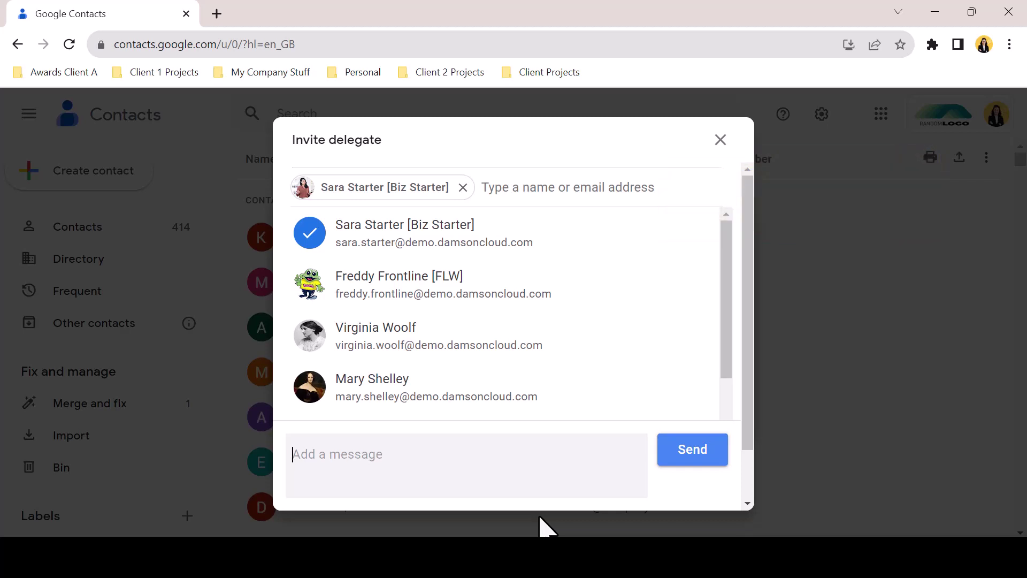
text(Hi Sar)
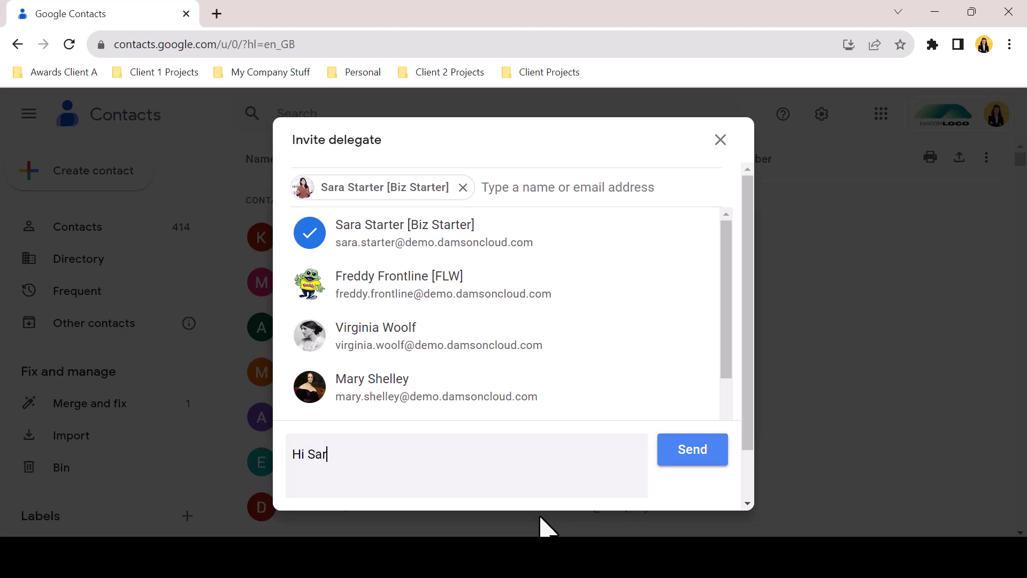
text(a,)
key(Return)
text(I'm giving you access to my contacts so we can share information on these Clients)
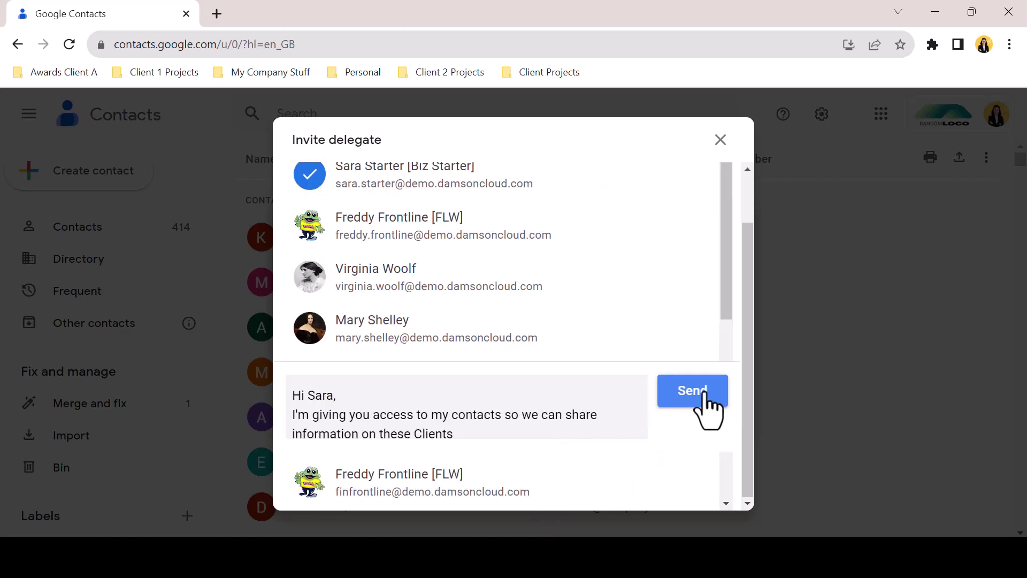
click(704, 394)
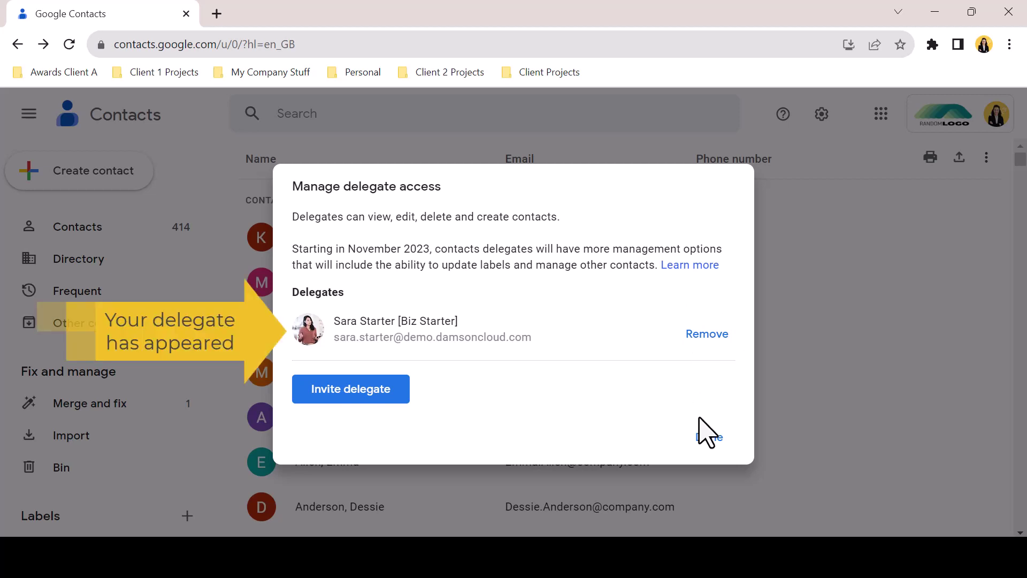
click(710, 438)
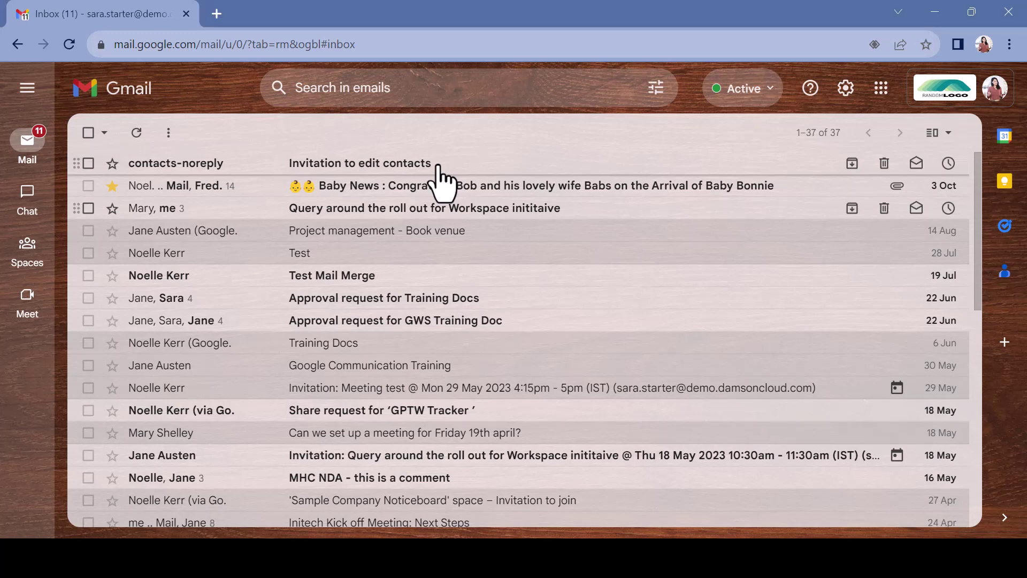
Open the 'Invitation to edit contacts' email and follow its Open link to the shared contacts
click(437, 166)
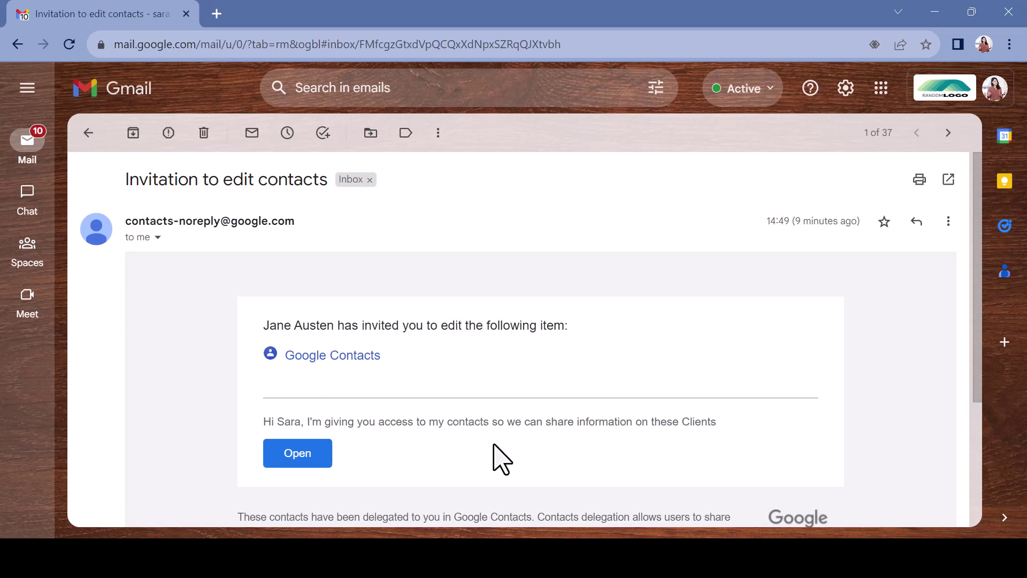
click(325, 461)
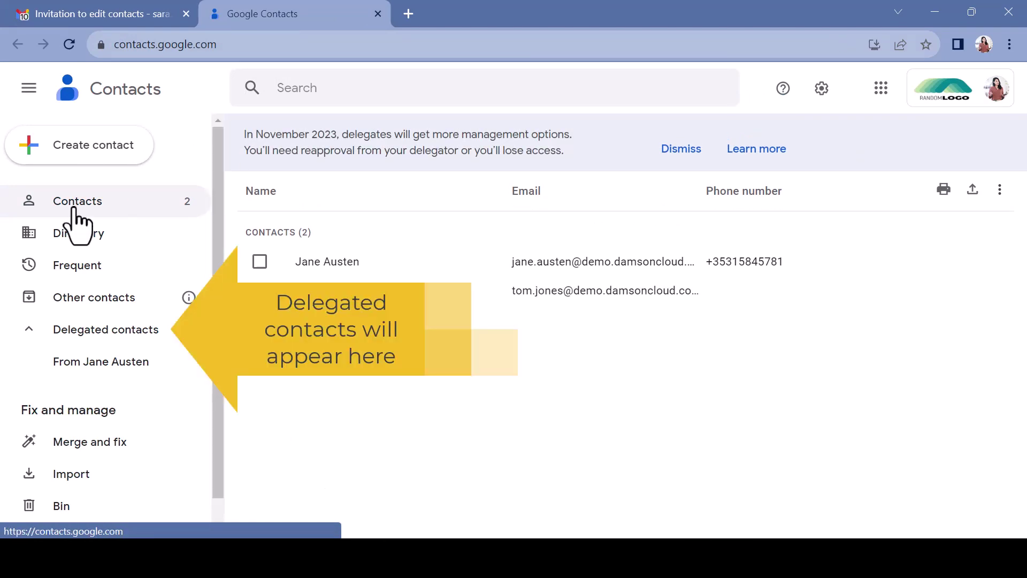
Show the owner's 414 contacts via the 'From …' entry under Delegated contacts
click(72, 362)
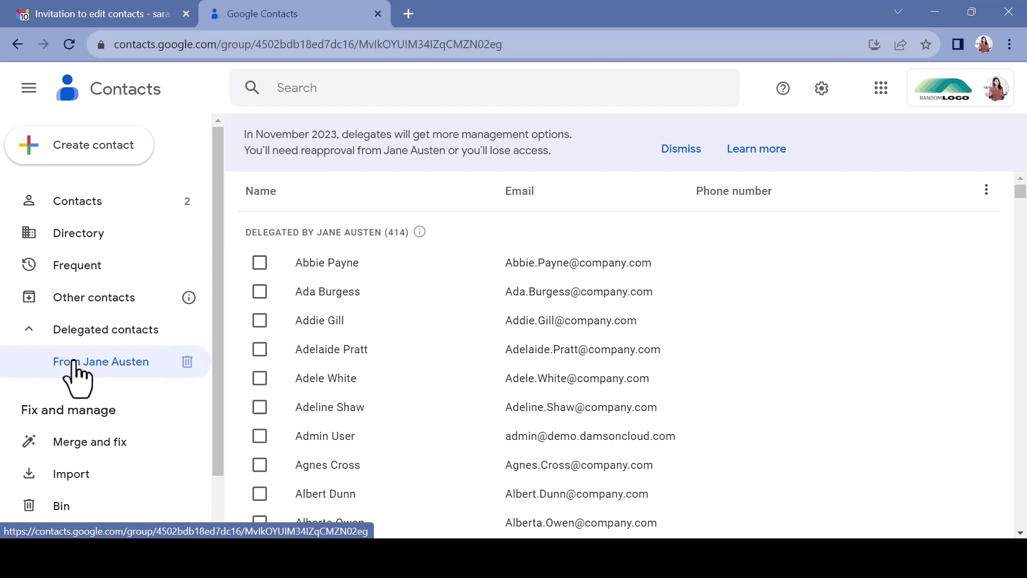
mouse_move(419, 234)
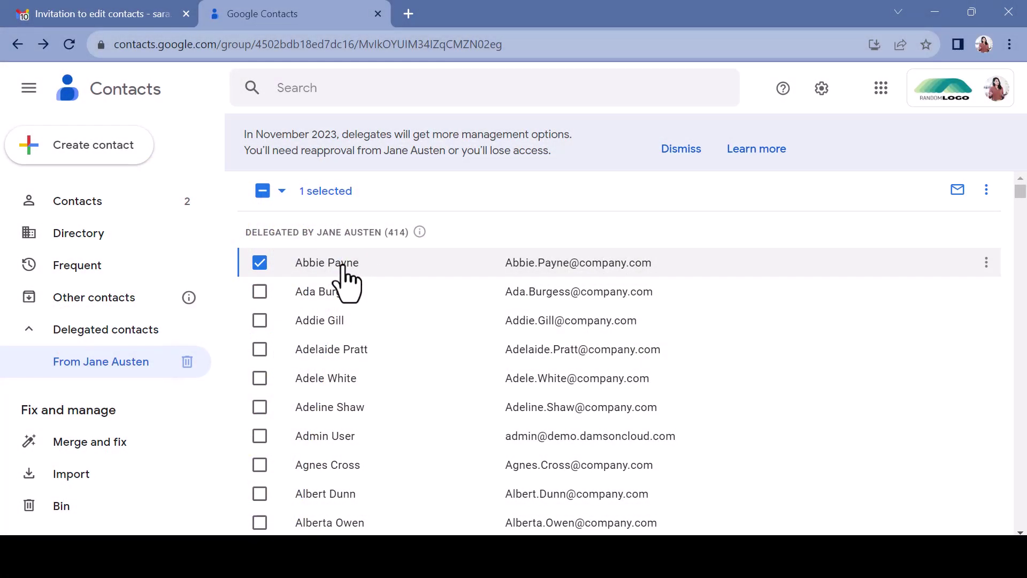
Edit the first delegated contact to add phone number 087 123 456 labelled Mobile
click(344, 279)
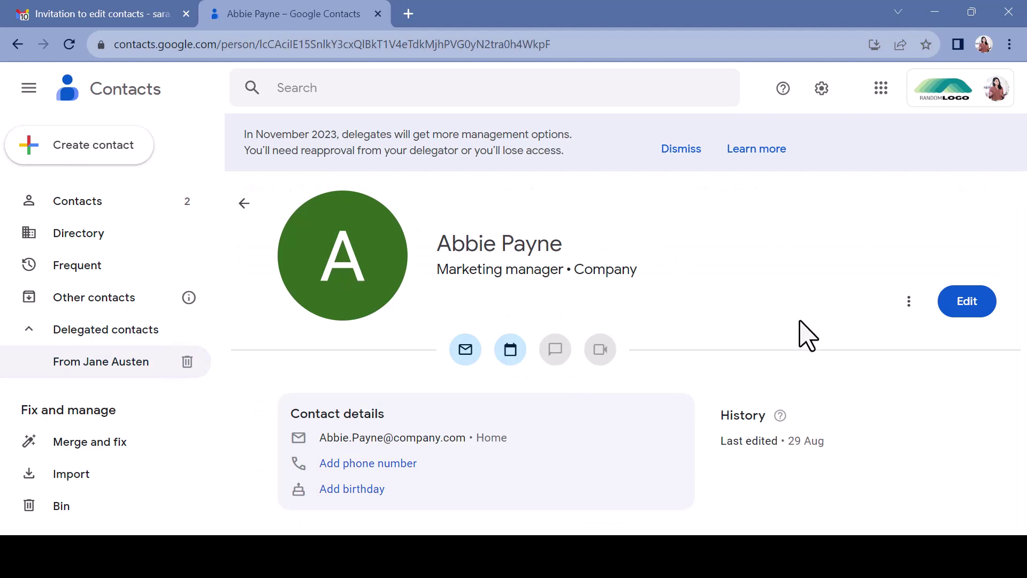
click(950, 313)
scroll(564, 351, down, 1)
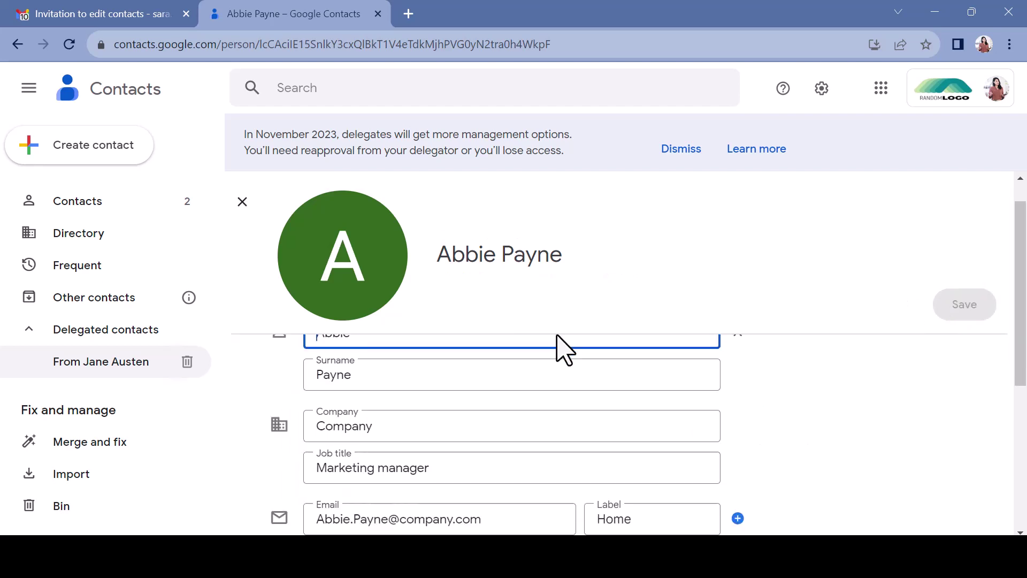
scroll(564, 351, down, 2)
click(434, 446)
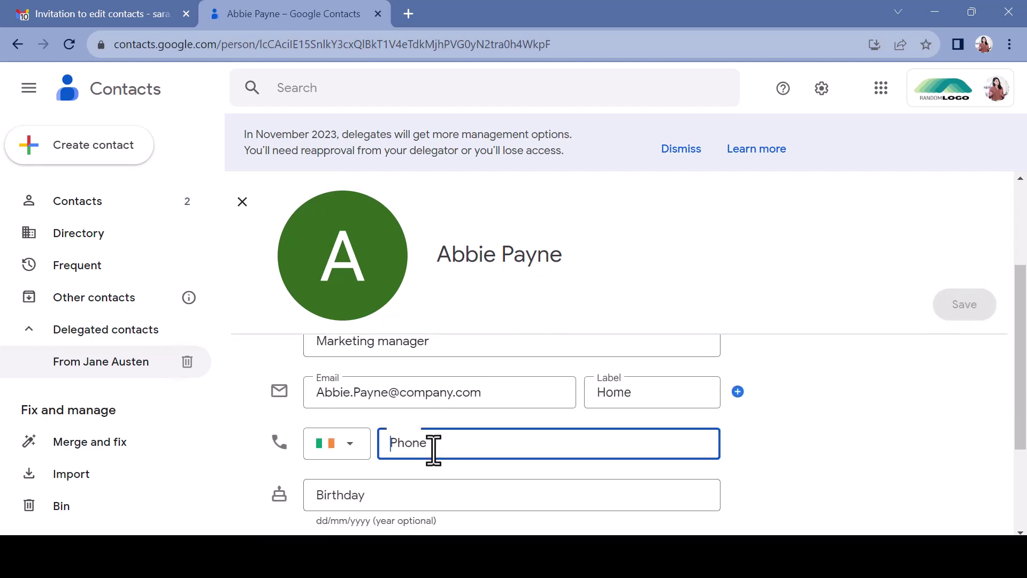
text(087 123 456)
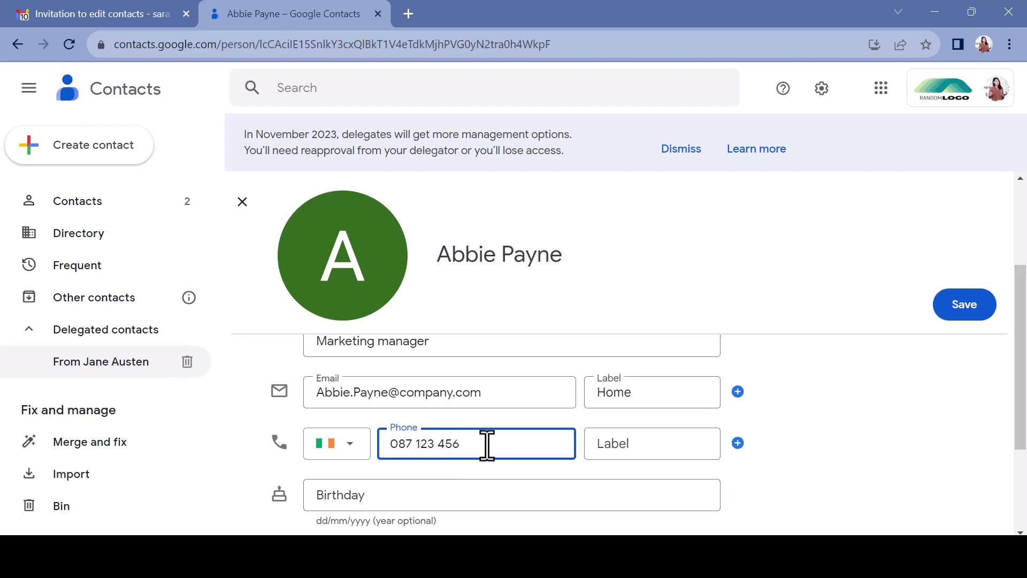
click(641, 448)
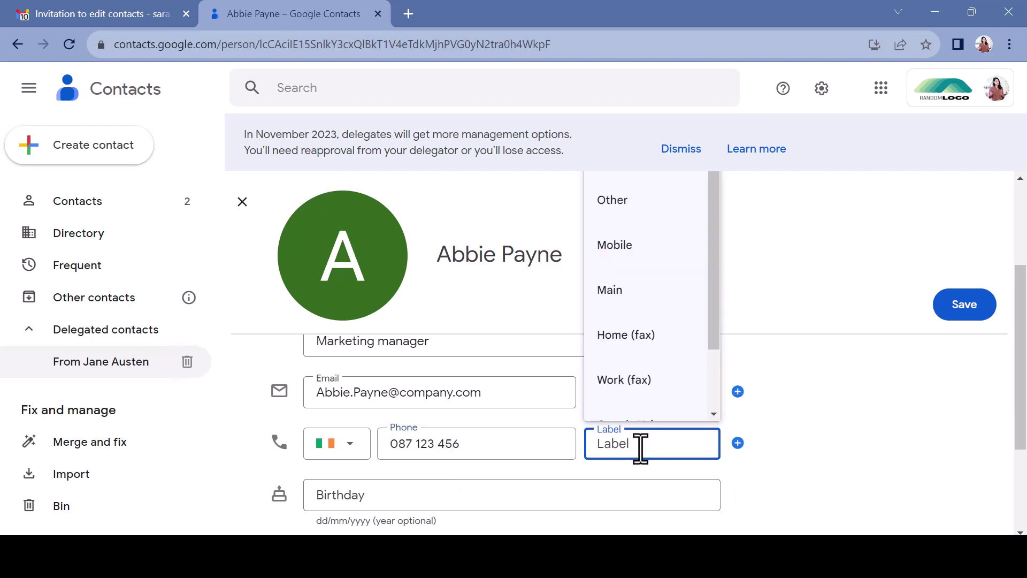
click(620, 247)
Add a 01/10/2023 note asking for a call back next week, and save the contact
scroll(844, 493, down, 3)
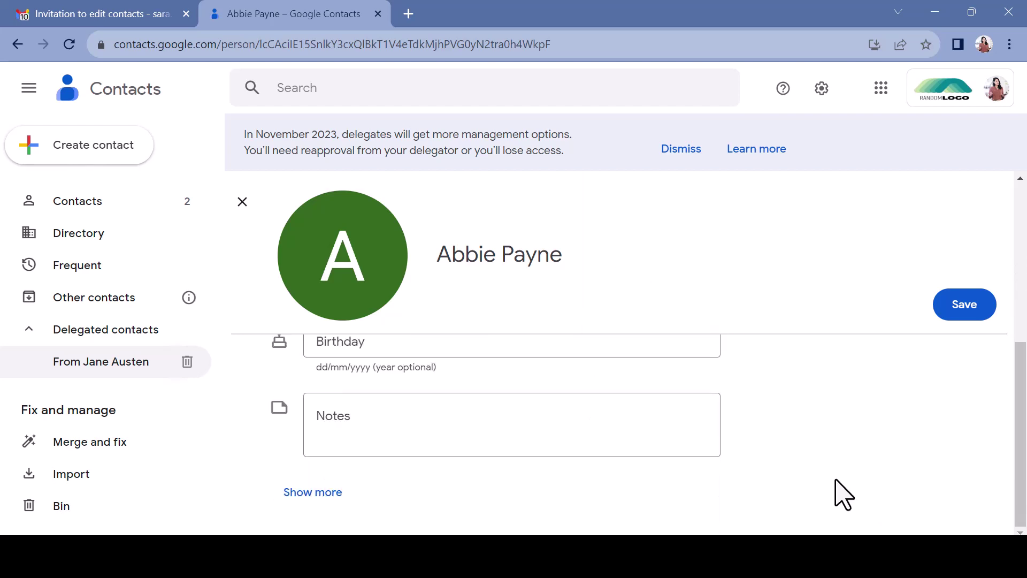
click(557, 429)
text(01/10/2023 - Discussed offerings with Abbie today - asked for a call back next week)
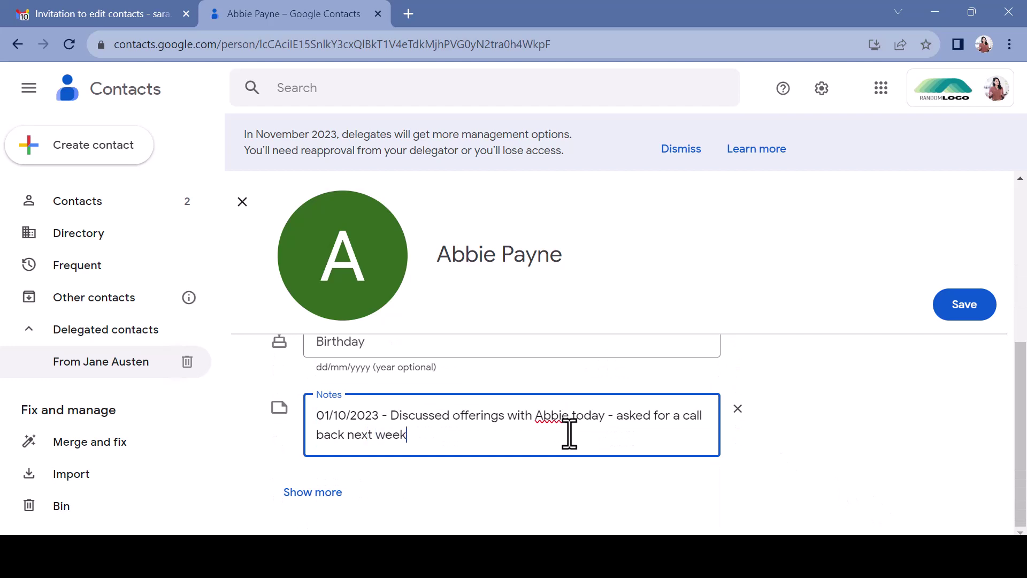
scroll(578, 385, up, 5)
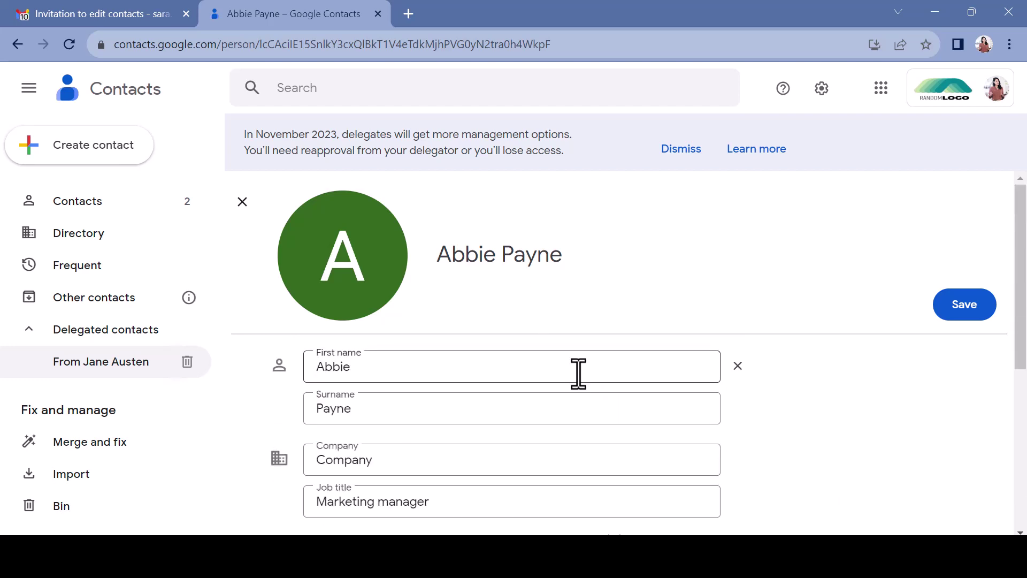
click(963, 304)
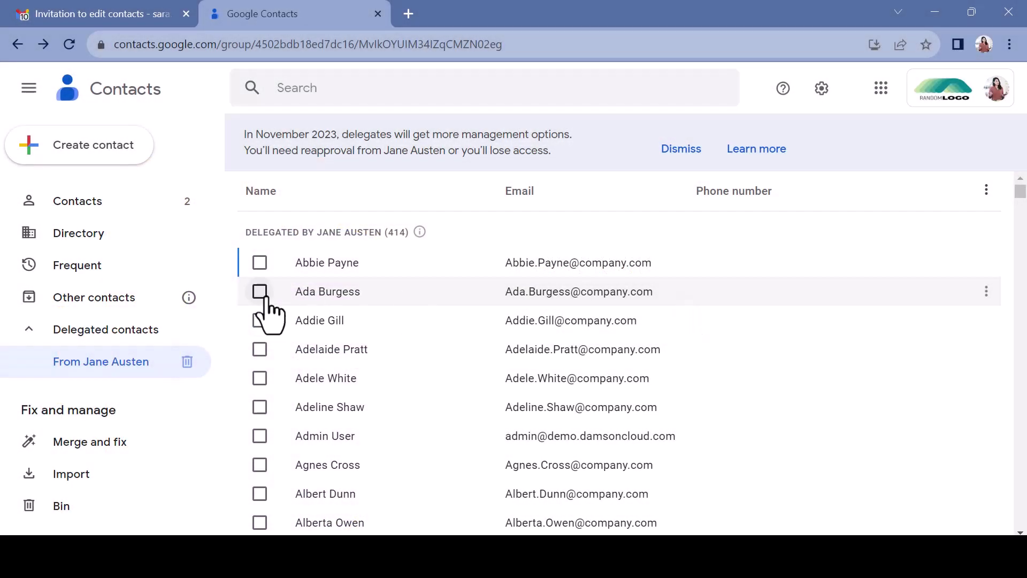
Delete the second delegated contact through More actions and confirm the deletion
click(260, 291)
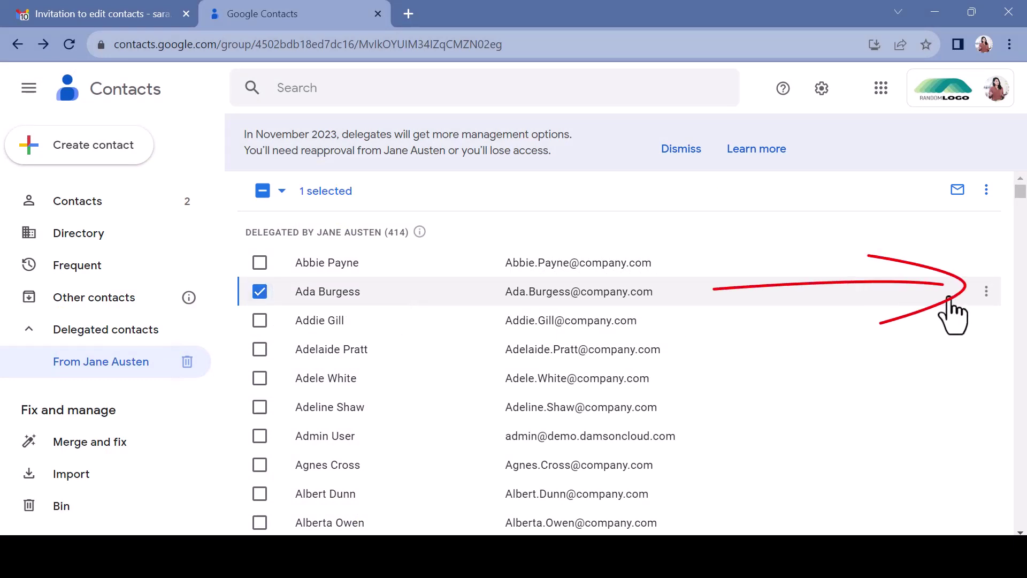
click(986, 291)
click(945, 395)
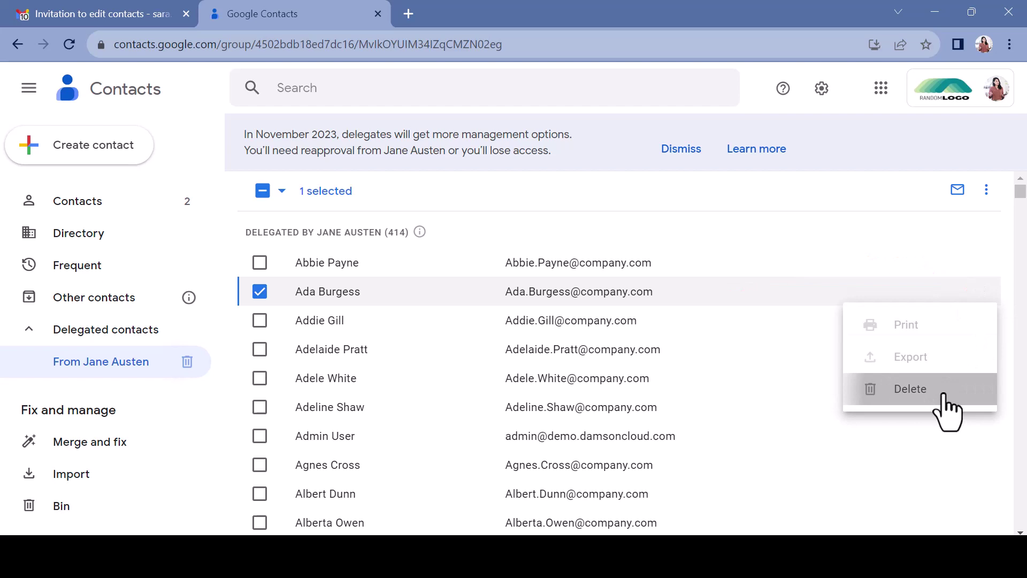
click(944, 393)
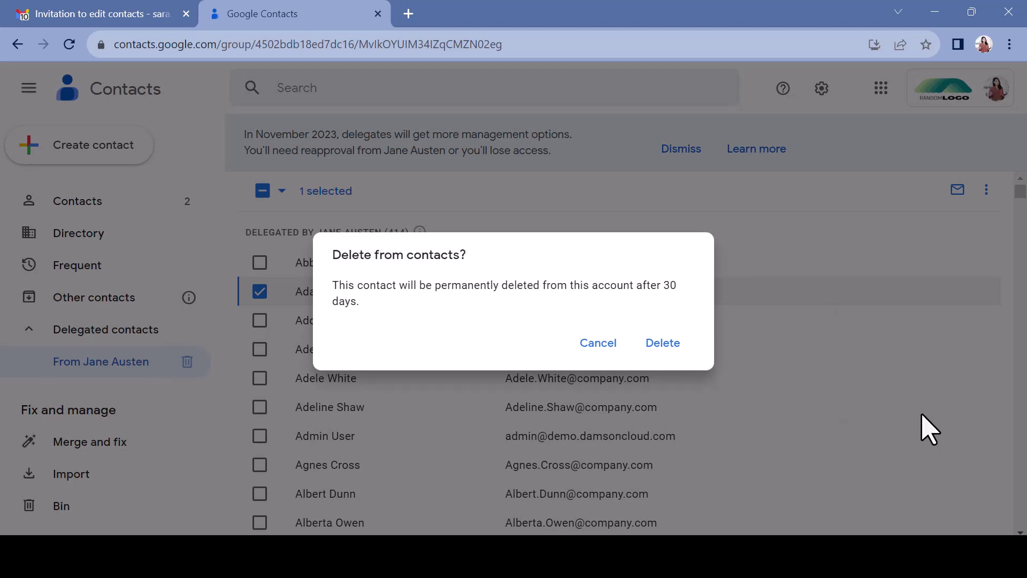
click(662, 343)
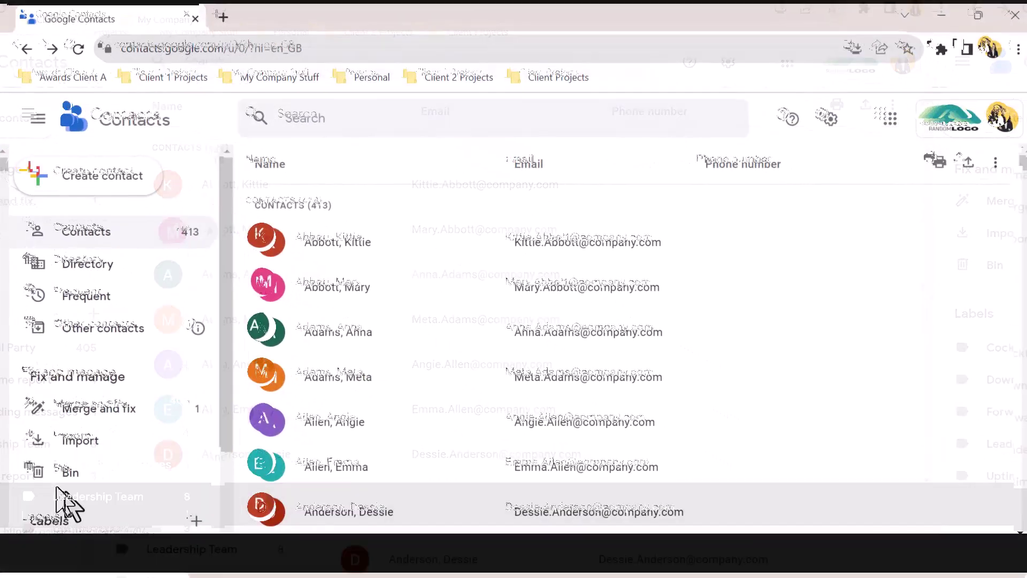
Recover the deleted contact from the Bin
click(54, 475)
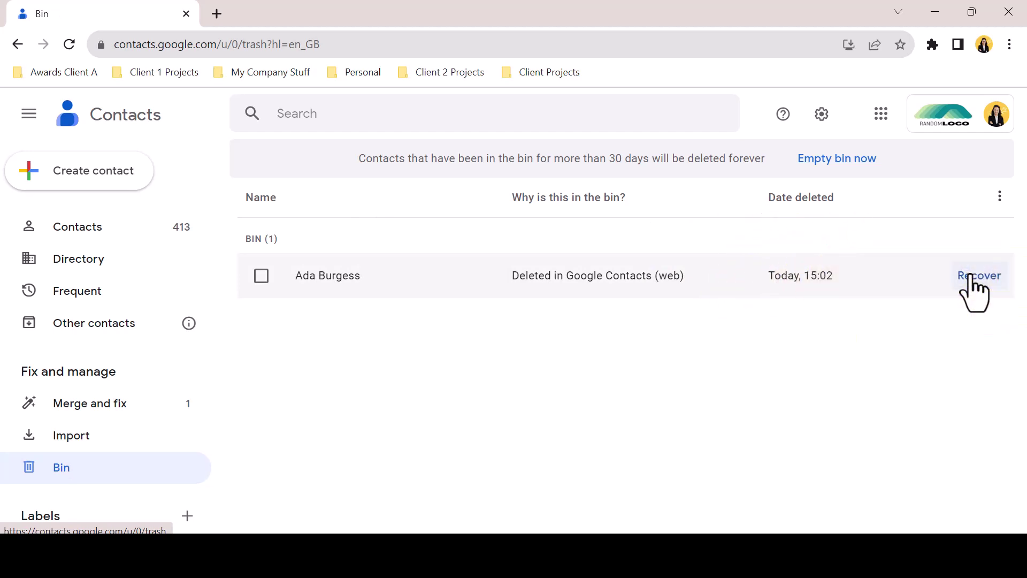
click(972, 275)
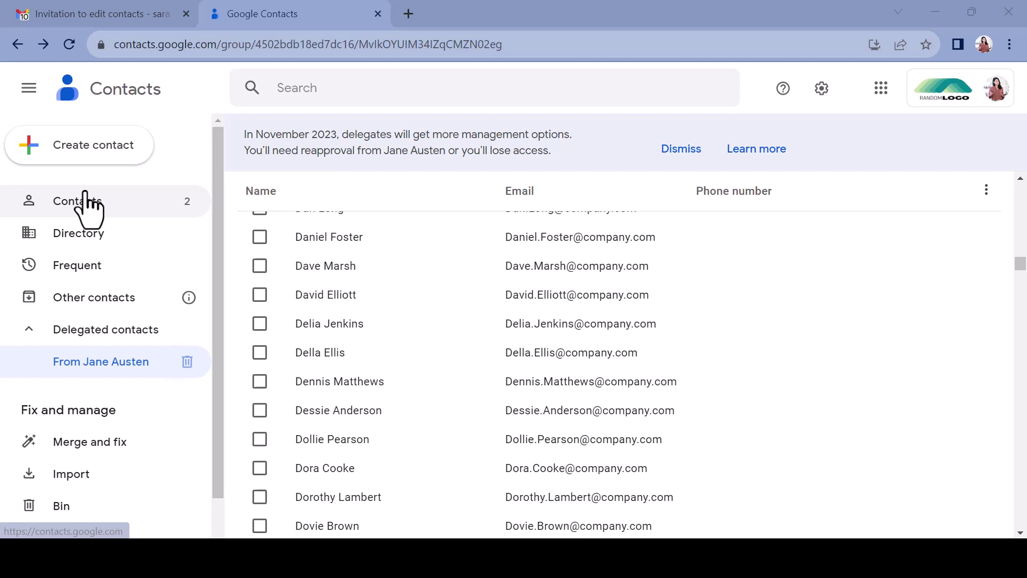
Start a new contact and enter its first name and surname
click(85, 151)
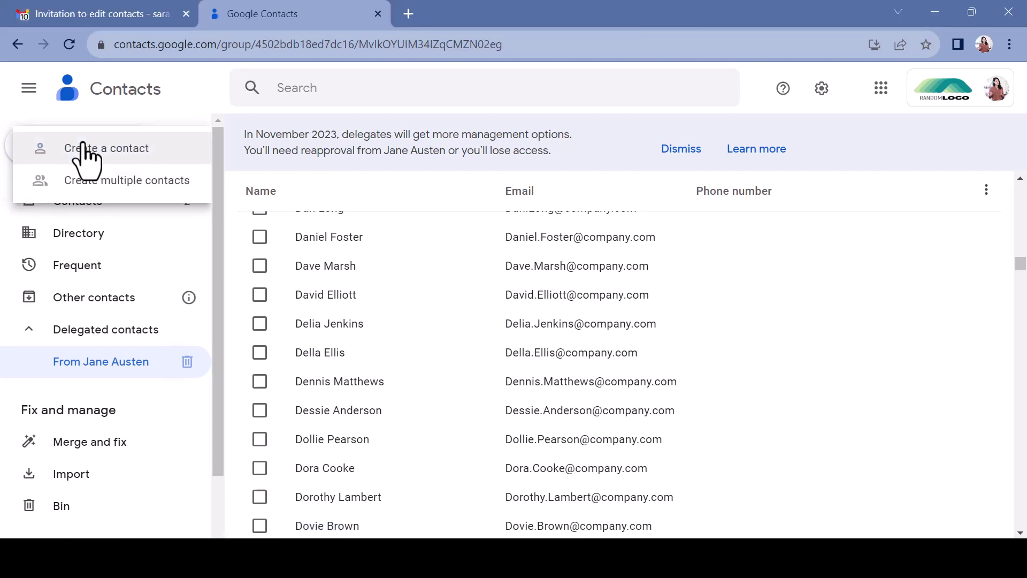
click(99, 157)
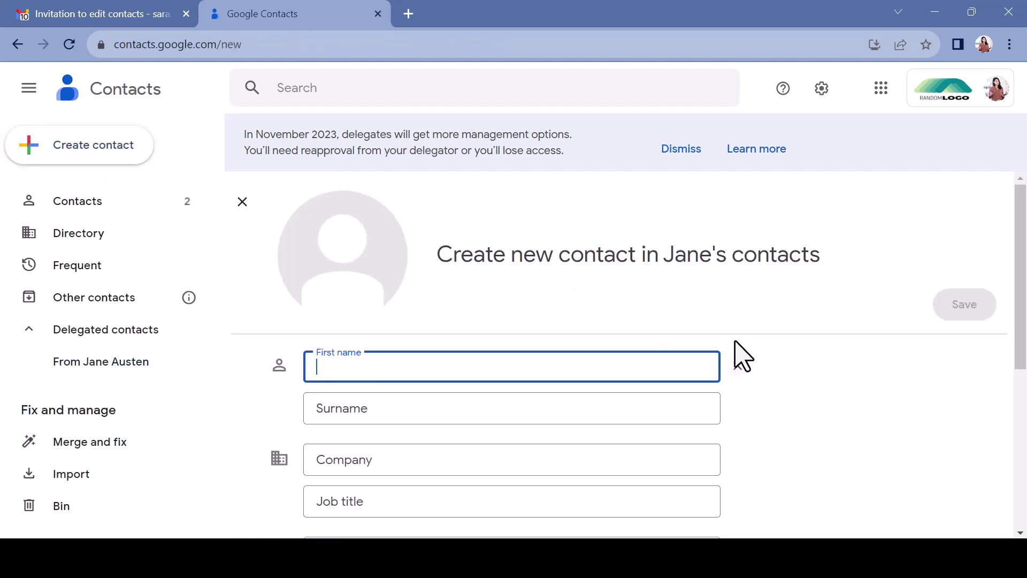
text(Test)
key(Tab)
text(Tesy)
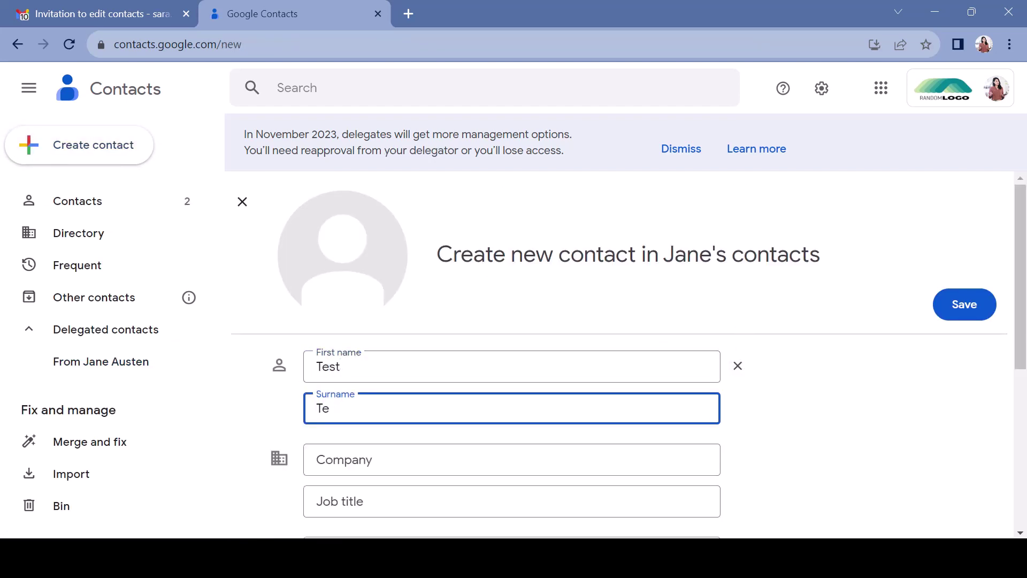
key(Tab)
text(Testy)
key(Tab)
key(Tab)
Fill in company BigBusiness, job title COO, an email and phone 087 123 456, then save
text(BigBusiness)
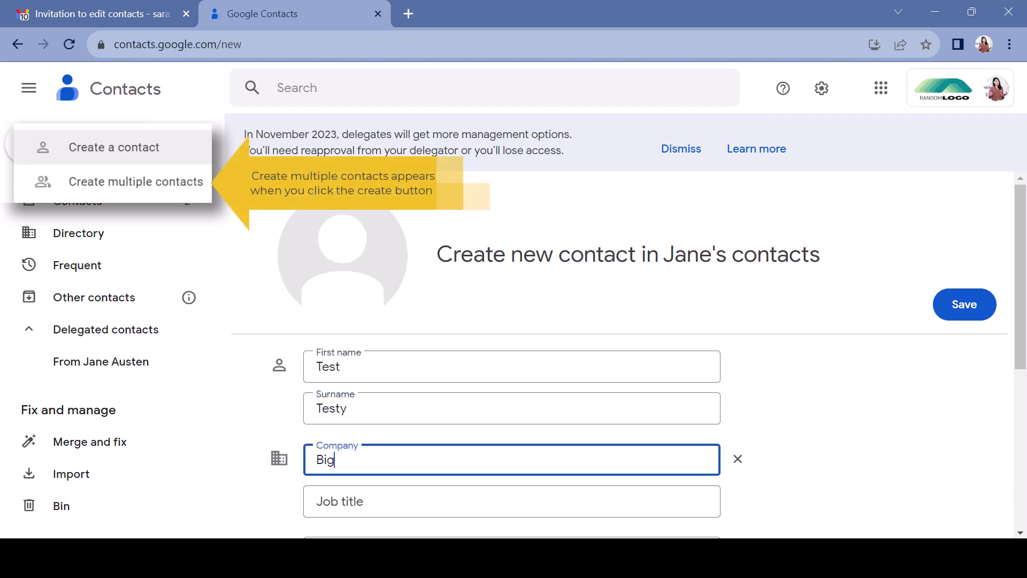
key(Tab)
text(Test)
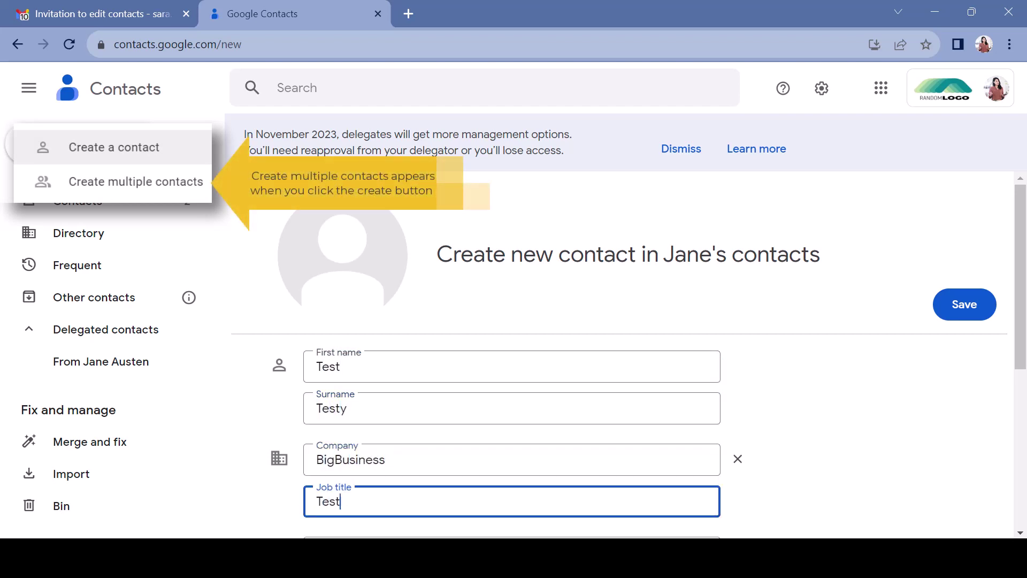
key(BackSpace)
key(BackSpace)
key(BackSpace)
key(BackSpace)
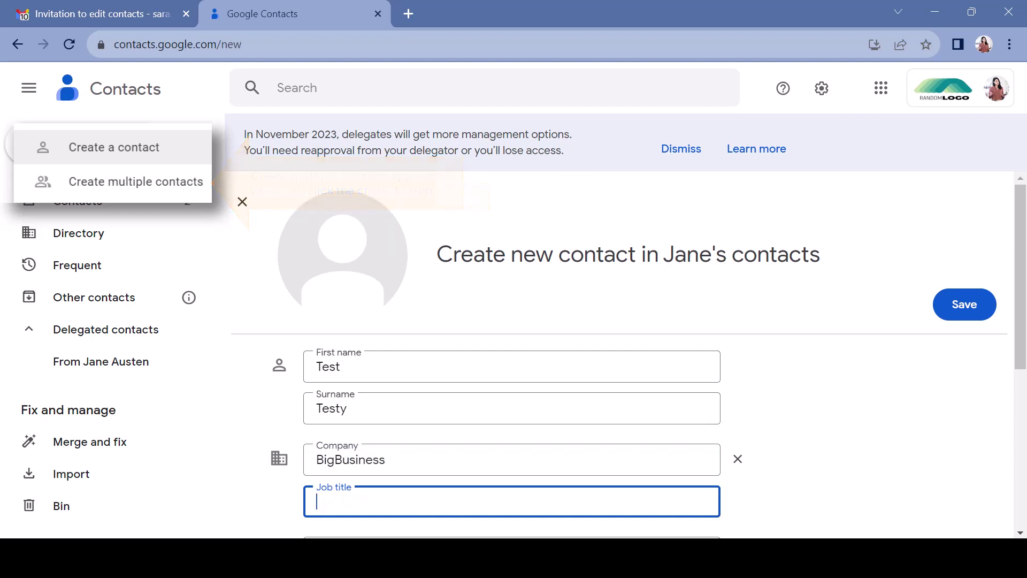
text(COO)
scroll(616, 428, down, 3)
key(Tab)
text(Testy.tes)
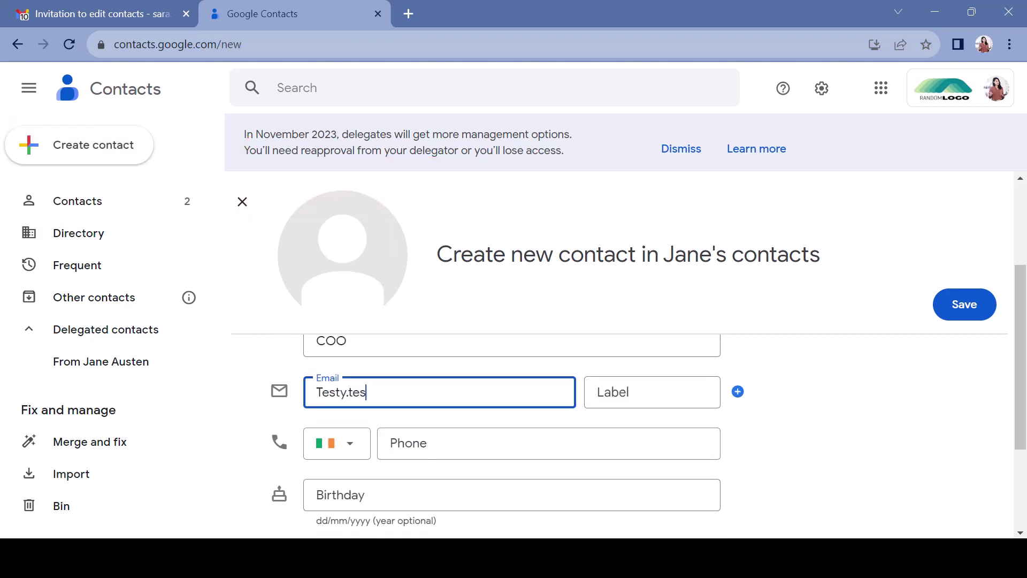
text(t@bigbusiness.com)
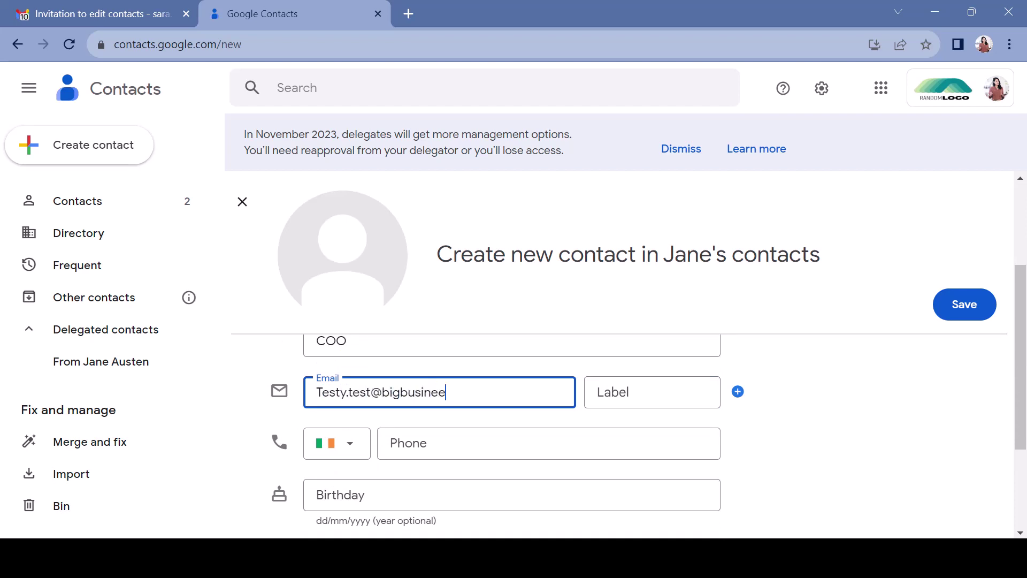
key(Tab)
text(087 123 456)
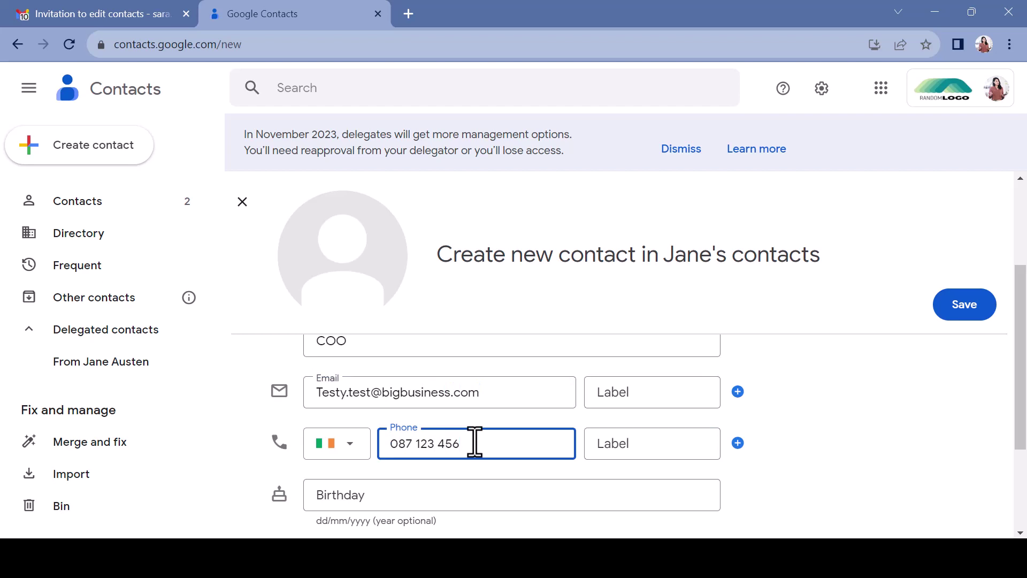
click(954, 316)
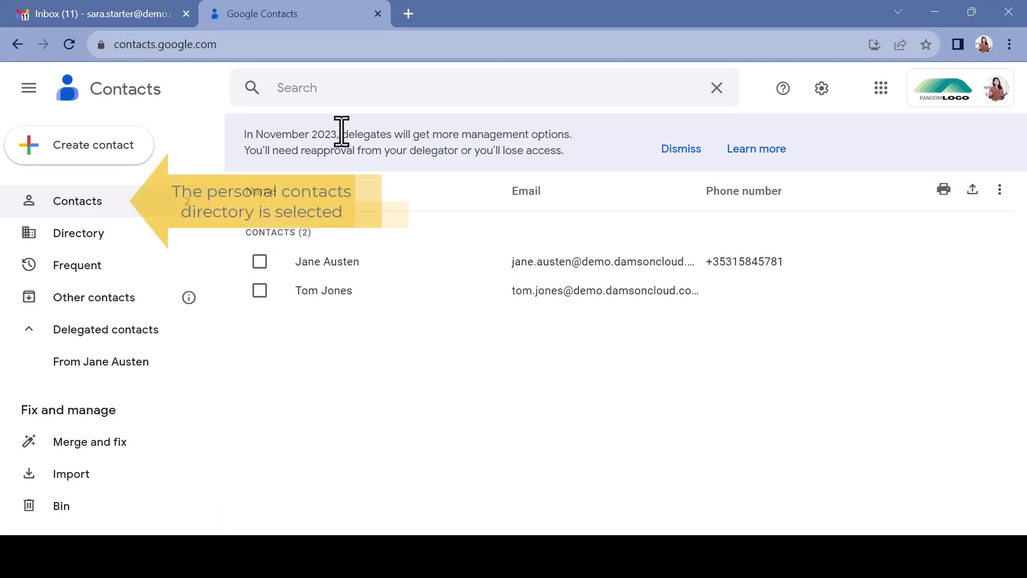
Search the delegate's own contacts for 'plumber', which finds nothing
click(327, 89)
text(plu)
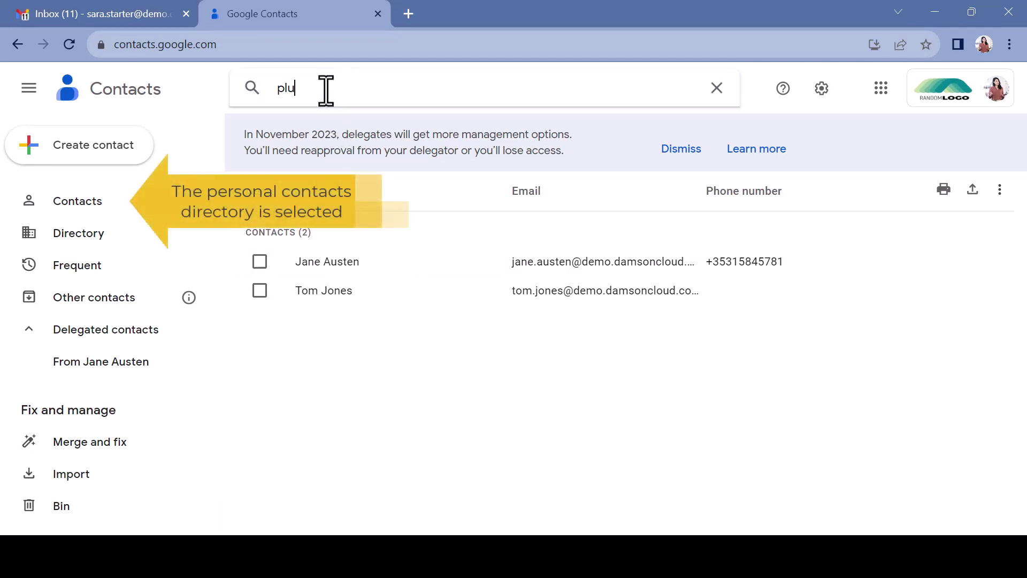
text(mber)
key(Return)
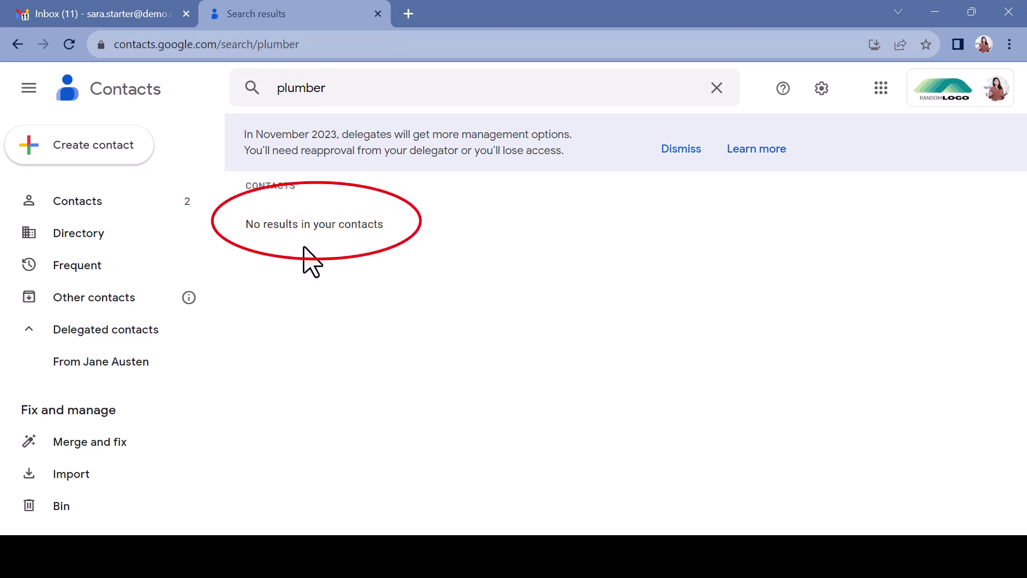
Search the owner's delegated contacts for 'plumber', returning three matches
click(157, 359)
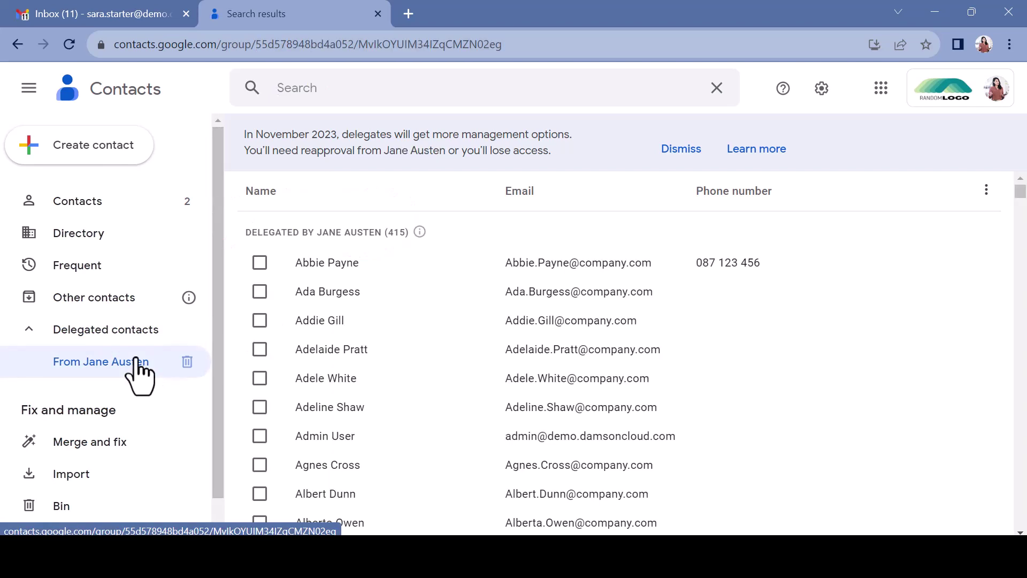
click(293, 92)
text(p;)
text(umber)
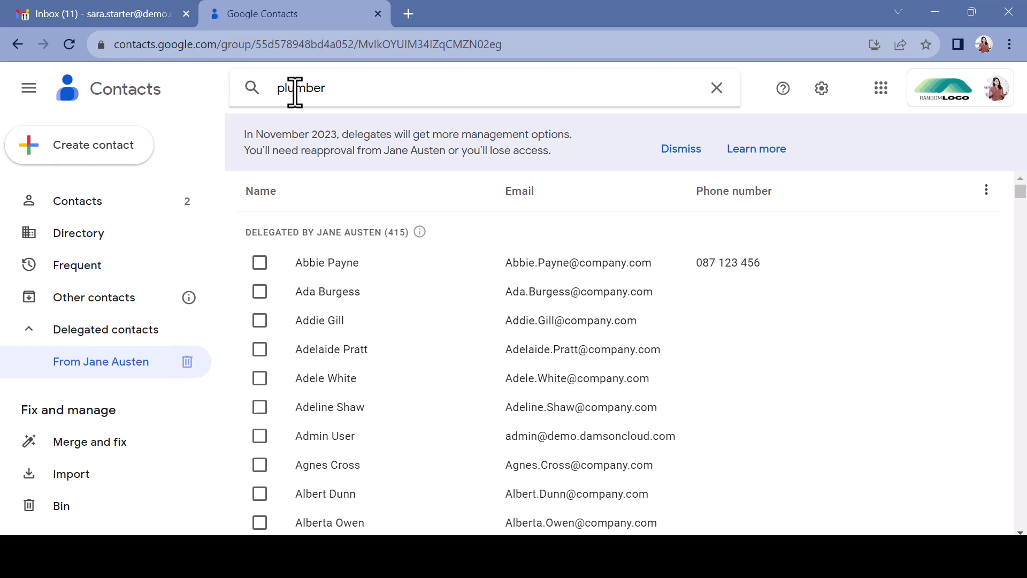
key(Return)
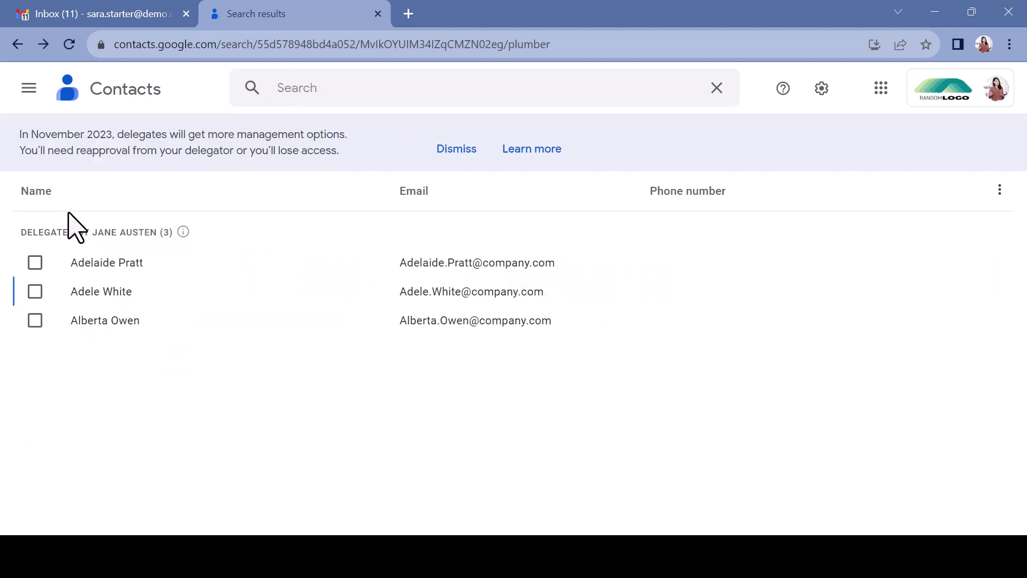
click(114, 274)
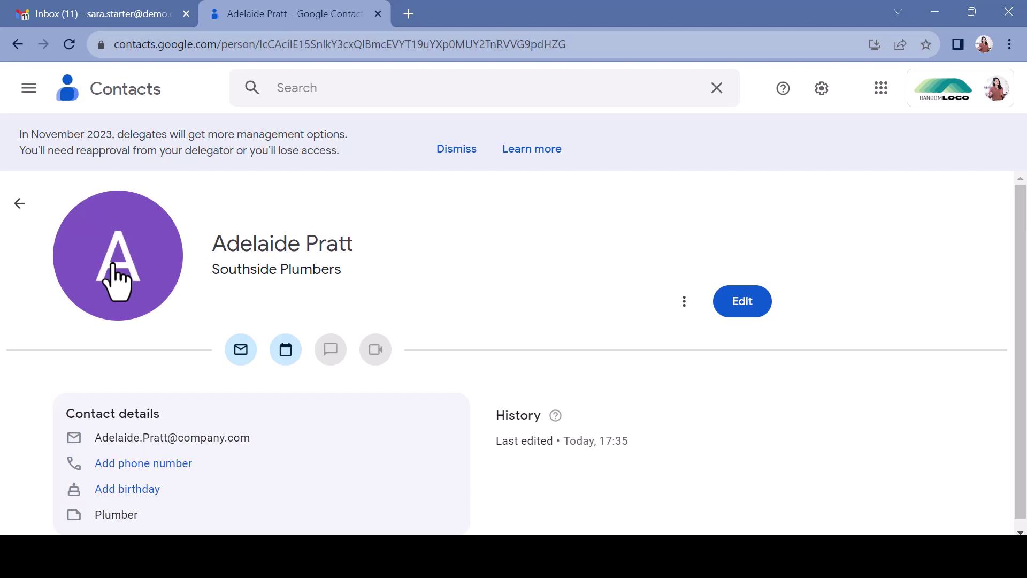
click(19, 204)
click(85, 293)
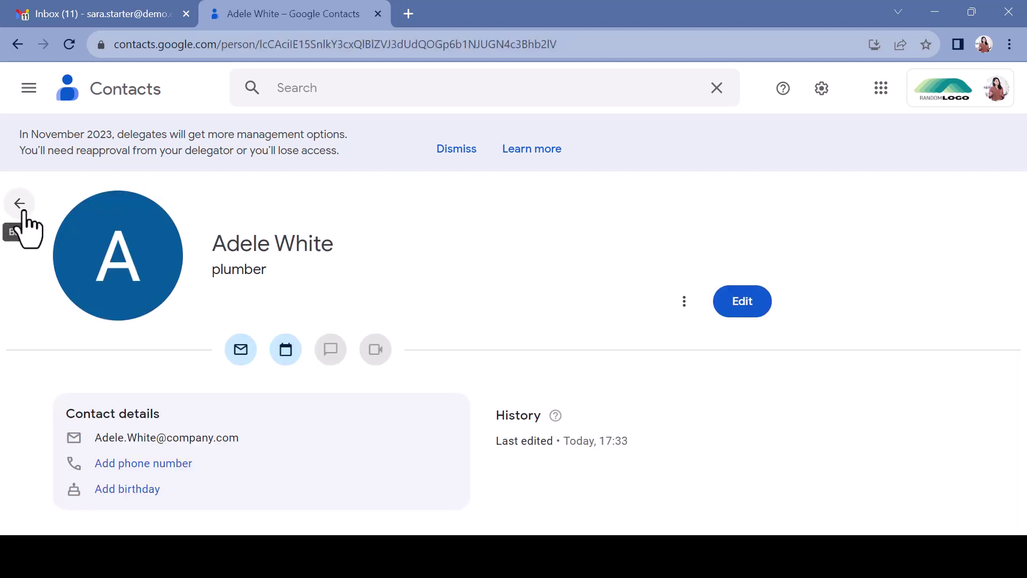
click(19, 204)
click(76, 325)
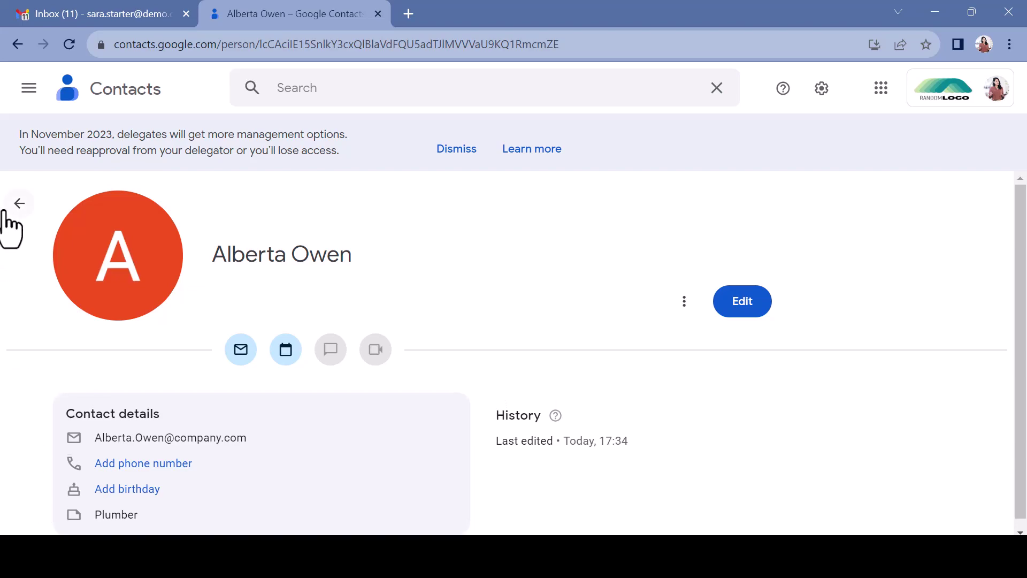
click(20, 214)
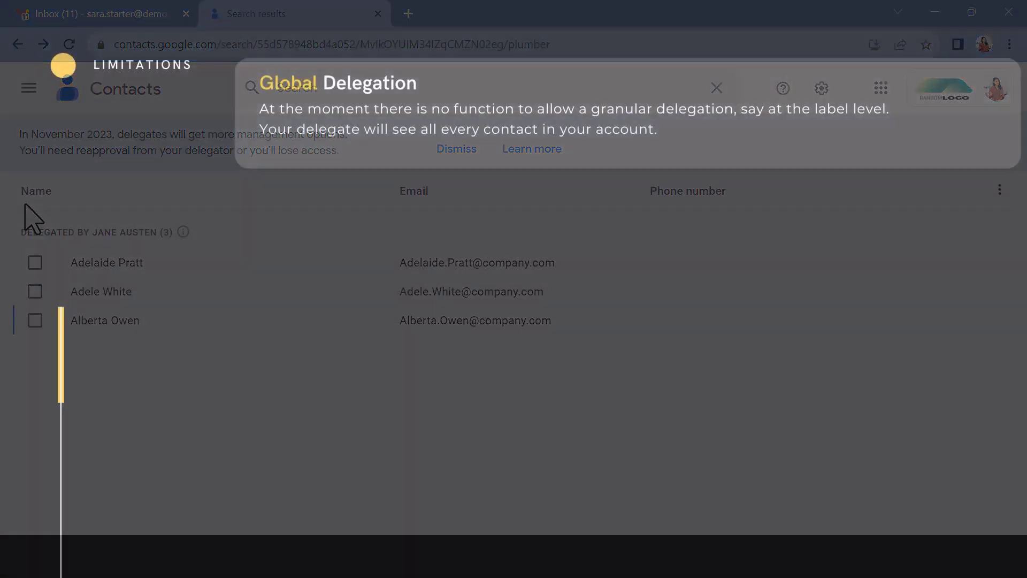